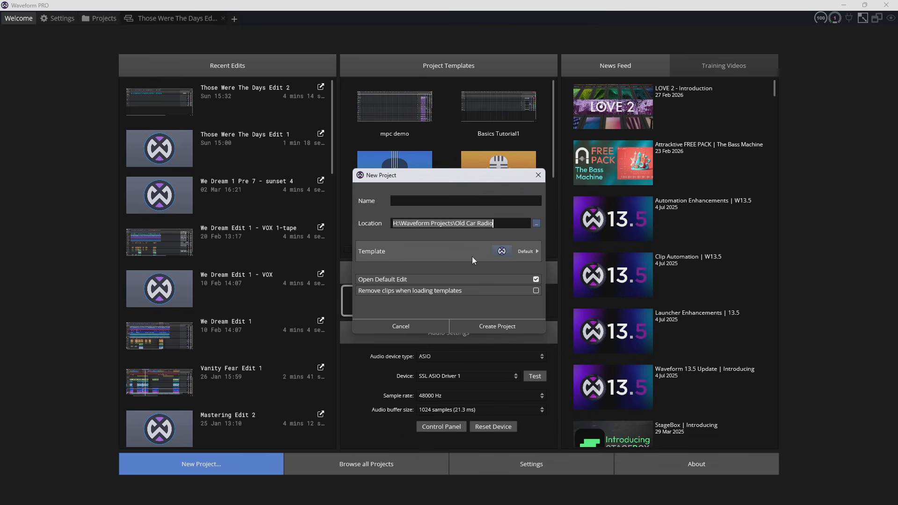
- Review the templates available for a new project and dismiss the dialog without creating one
left_click(533, 251)
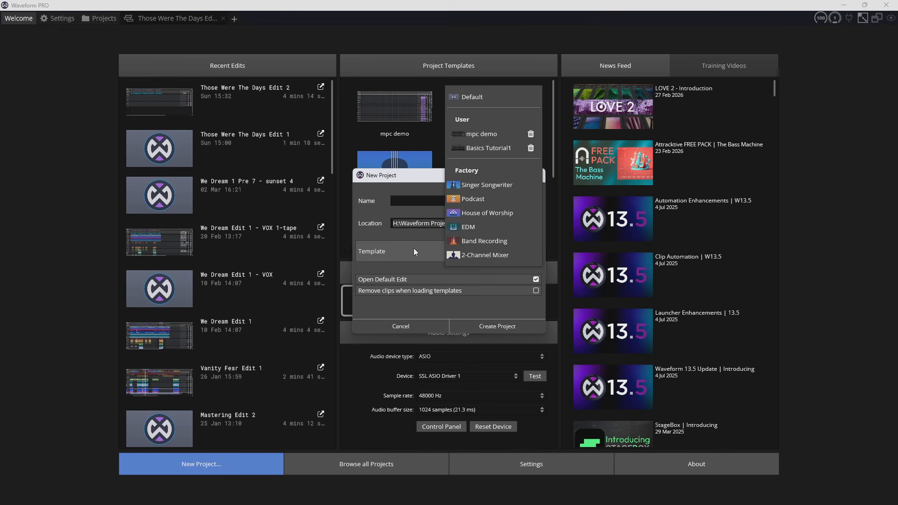
left_click(406, 175)
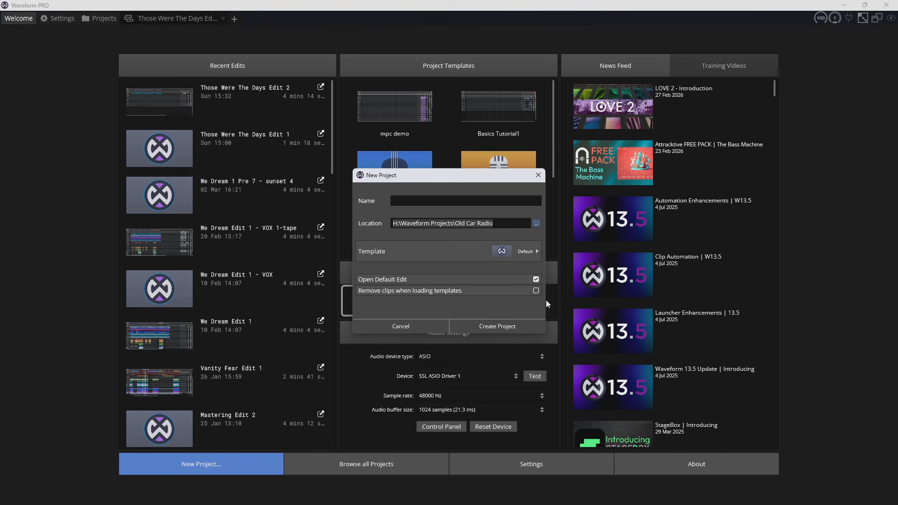
left_click(539, 176)
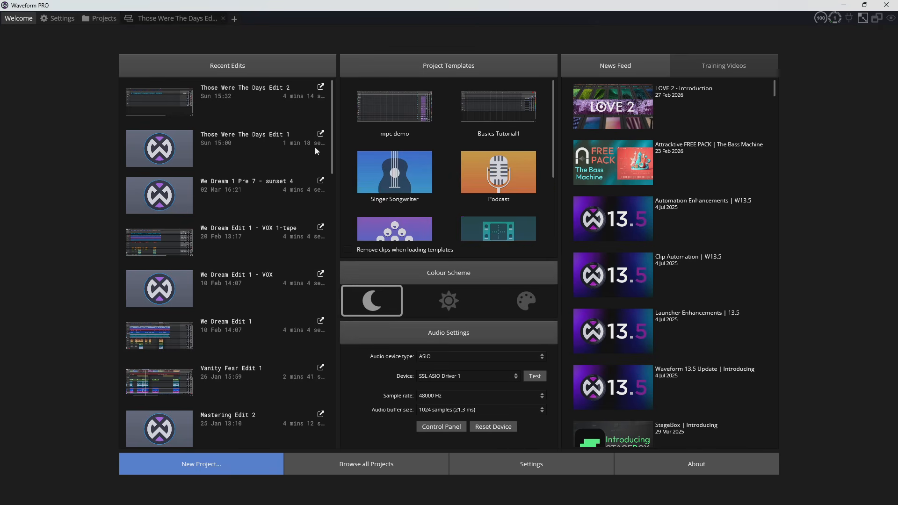
- Unmute Track 3 in the Those Were The Days edit and play its recording from about bar 3
left_click(182, 19)
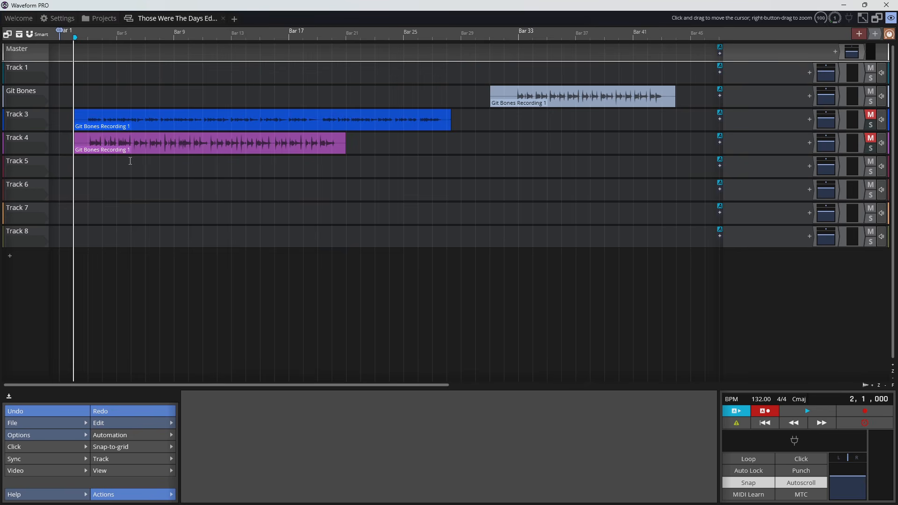
key("m")
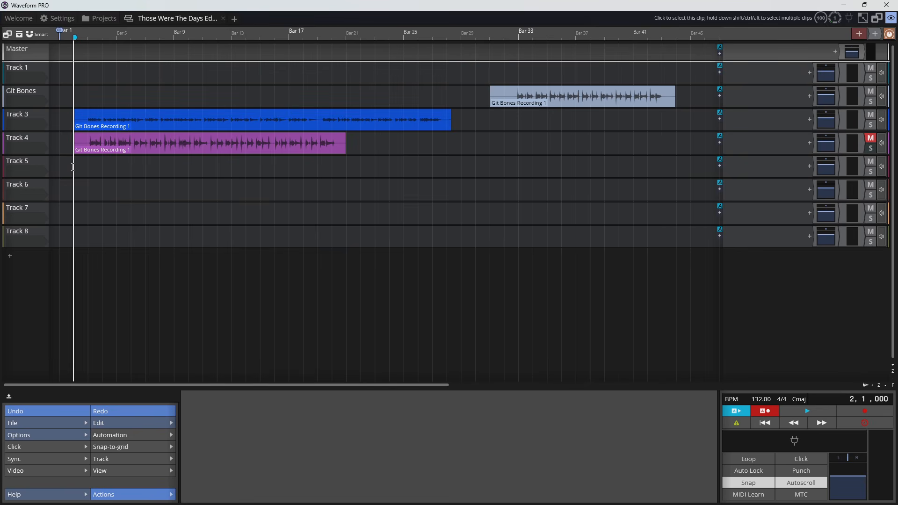
left_click(88, 166)
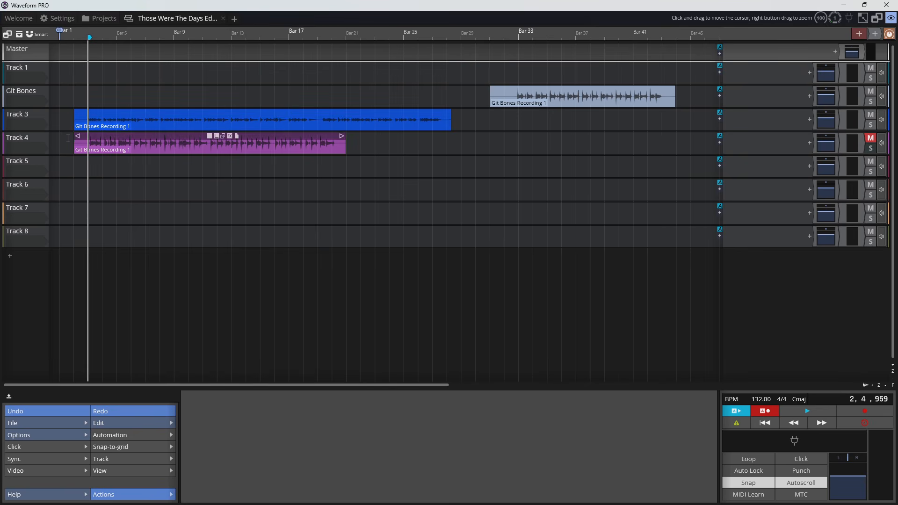
key("space")
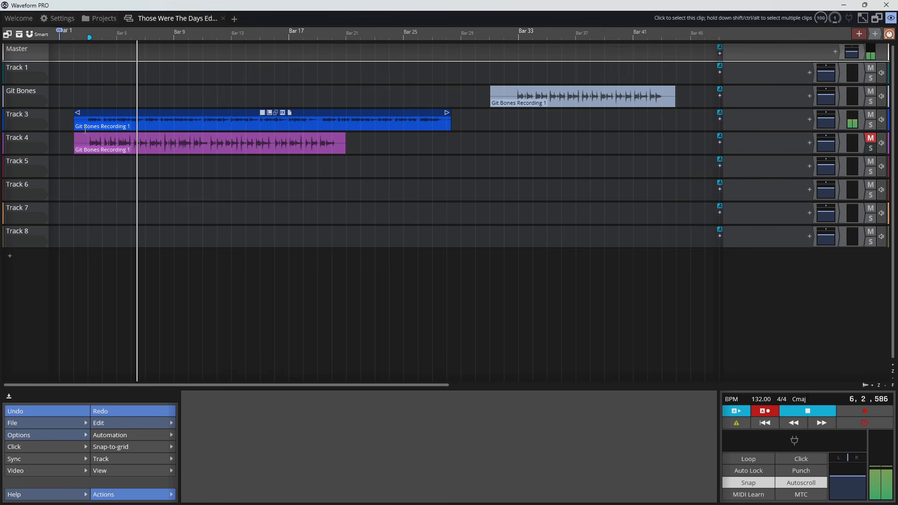
key("space")
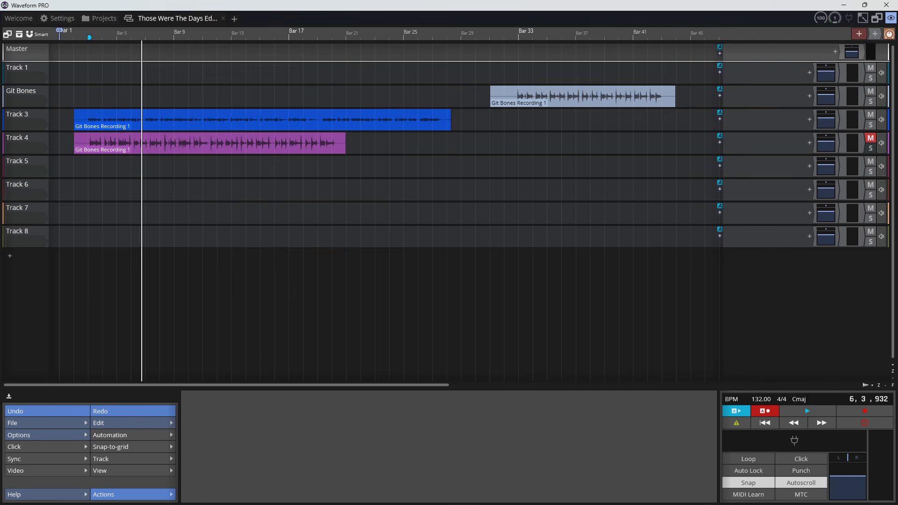
- Unmute and solo Track 4, and play back its recording briefly
left_click(872, 141)
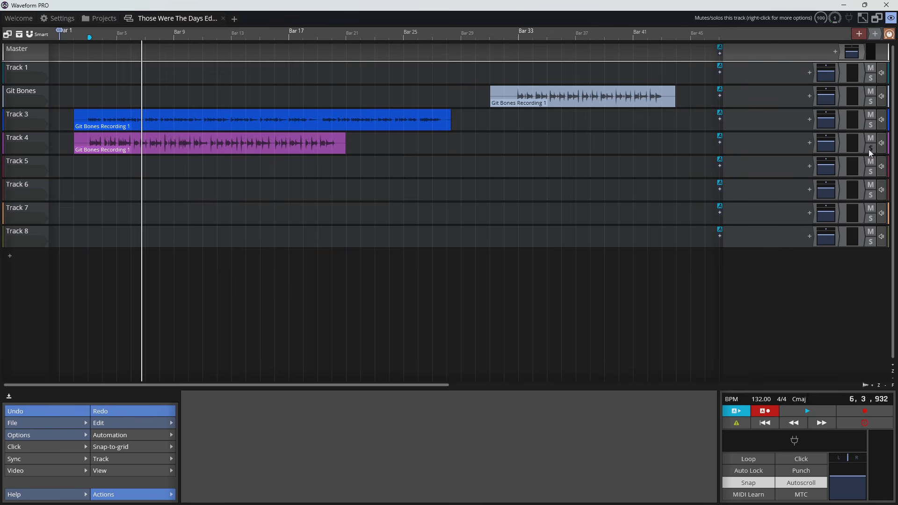
left_click(871, 148)
key("space")
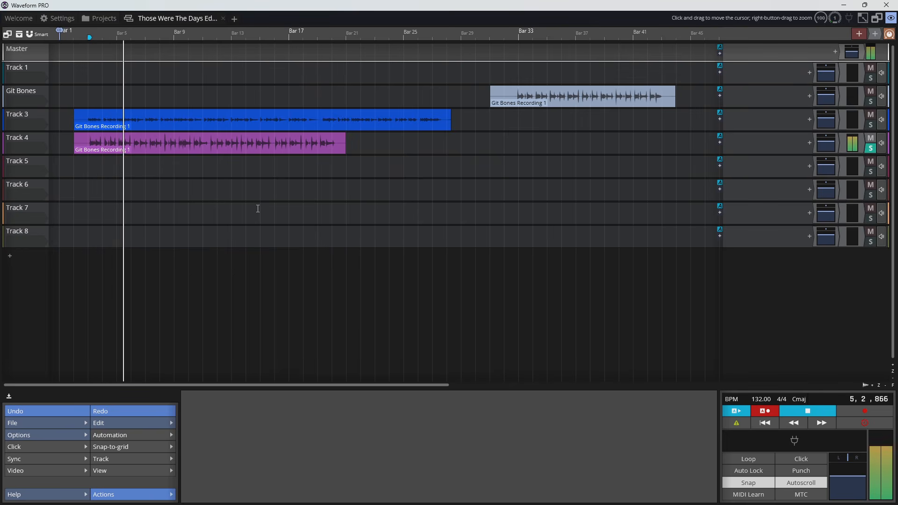
key("space")
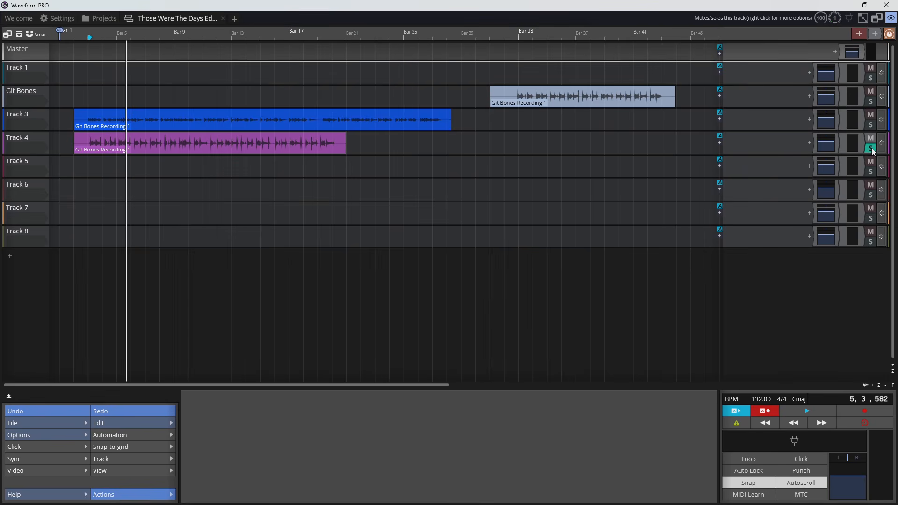
- Turn off solo on Track 4 and mute Track 4, Track 3 and the Git Bones track
left_click(871, 149)
left_click(870, 138)
left_click(871, 114)
left_click(871, 91)
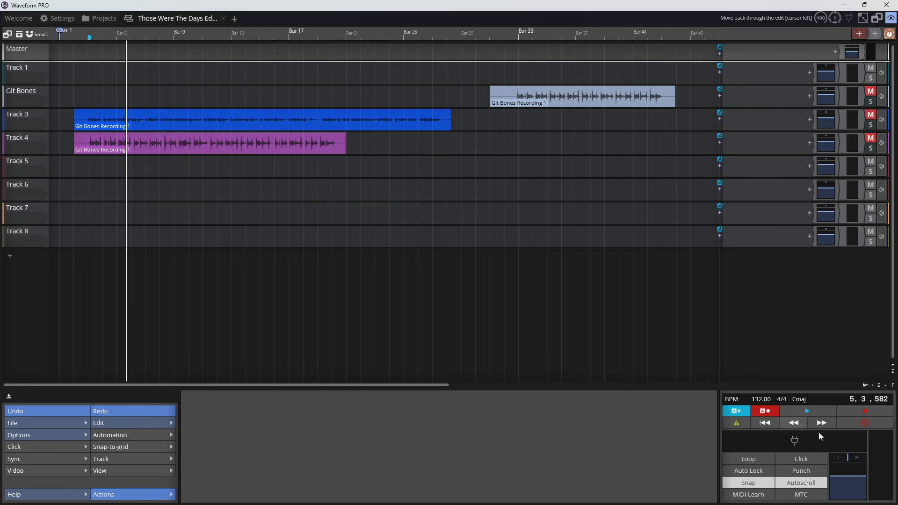
- Turn on the metronome click and play it back from bar 9
left_click(804, 460)
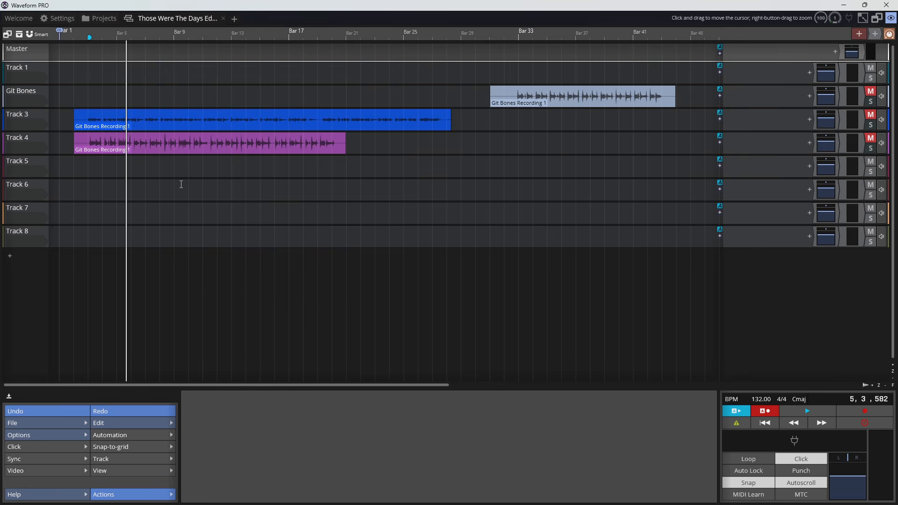
left_click(160, 203)
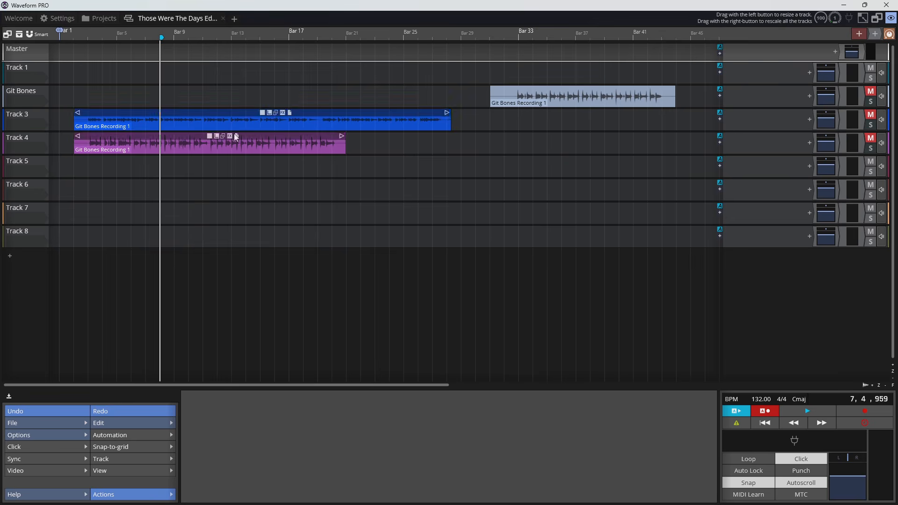
left_click(175, 226)
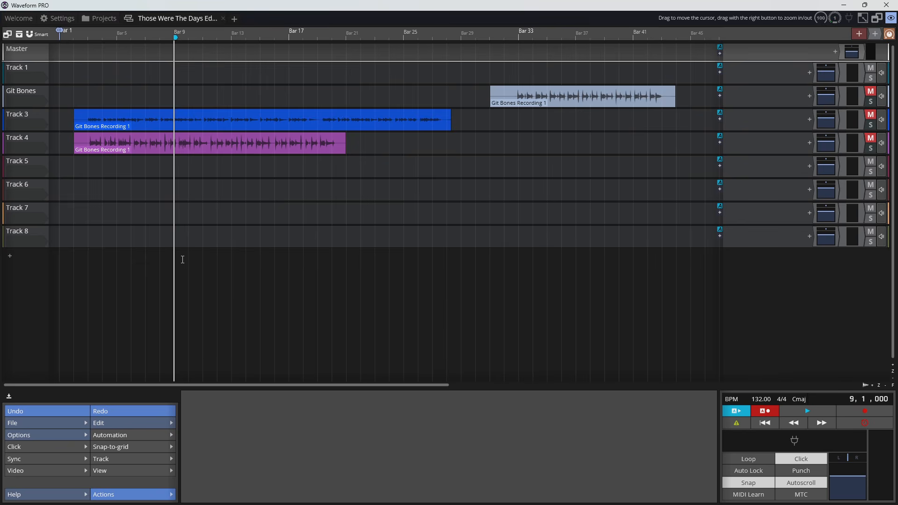
scroll(176, 267, "up", 5)
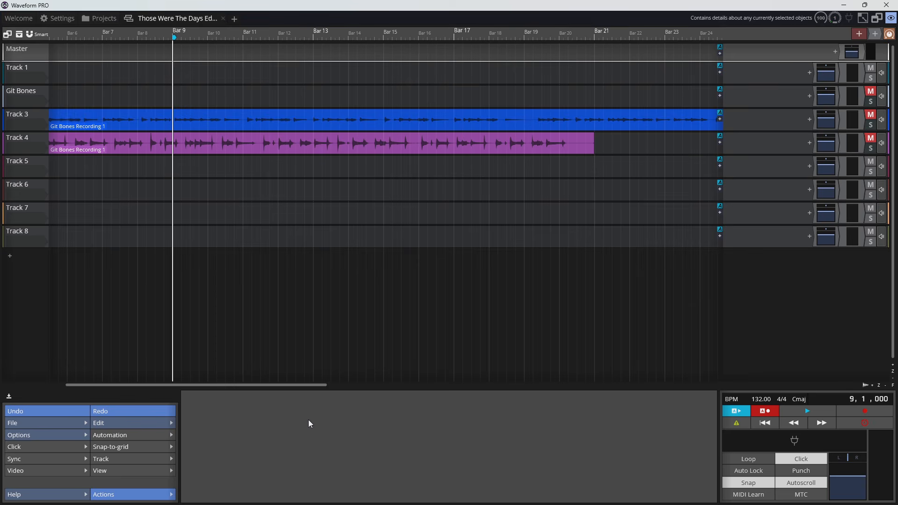
key("space")
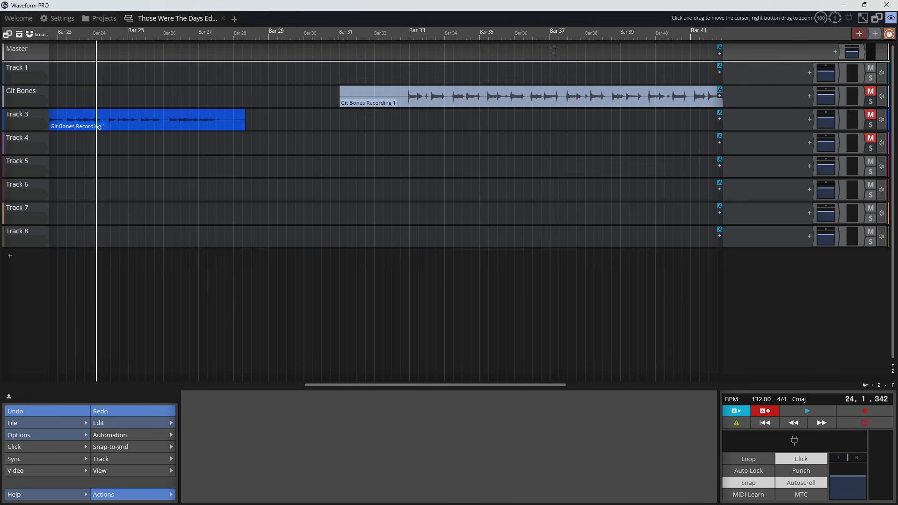
- Set the tempo to 125 BPM and listen to the click at that speed
double_click(756, 399)
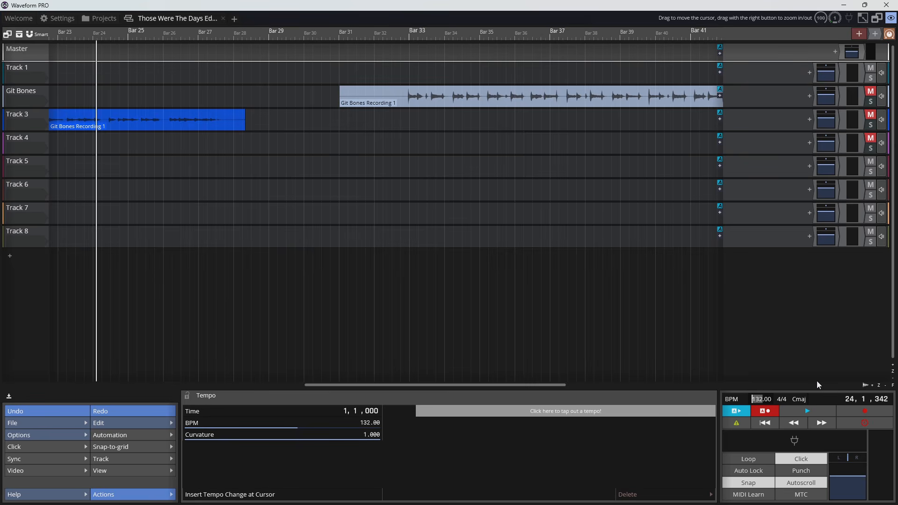
type("125")
key("Return")
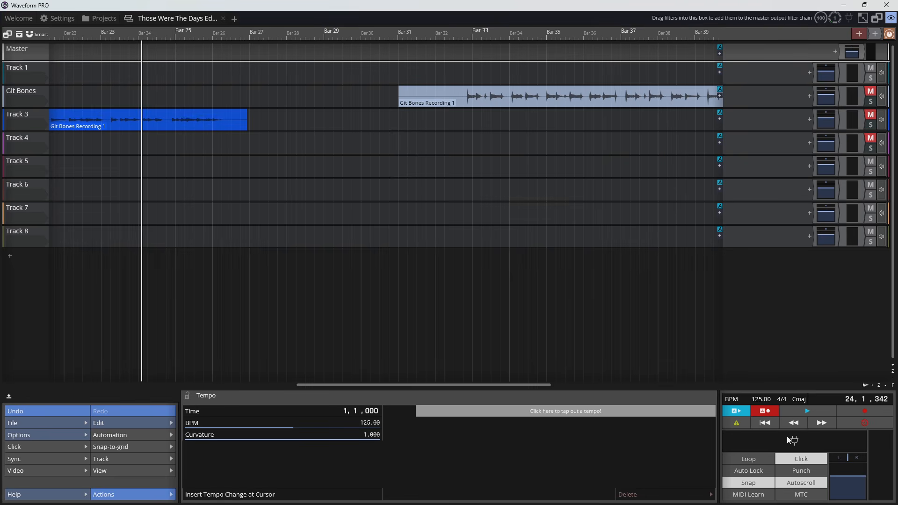
left_click(815, 410)
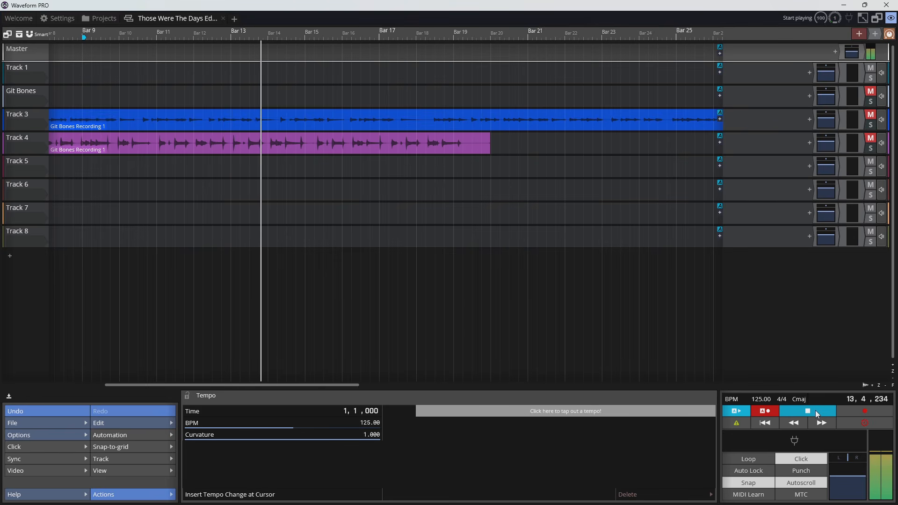
left_click(815, 411)
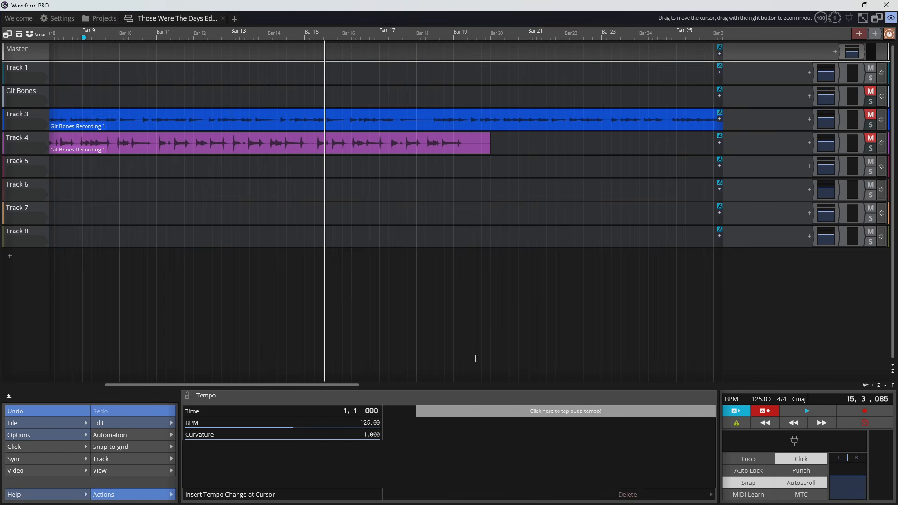
- Set the edit's tempo to 132 BPM
left_click(761, 399)
type("132")
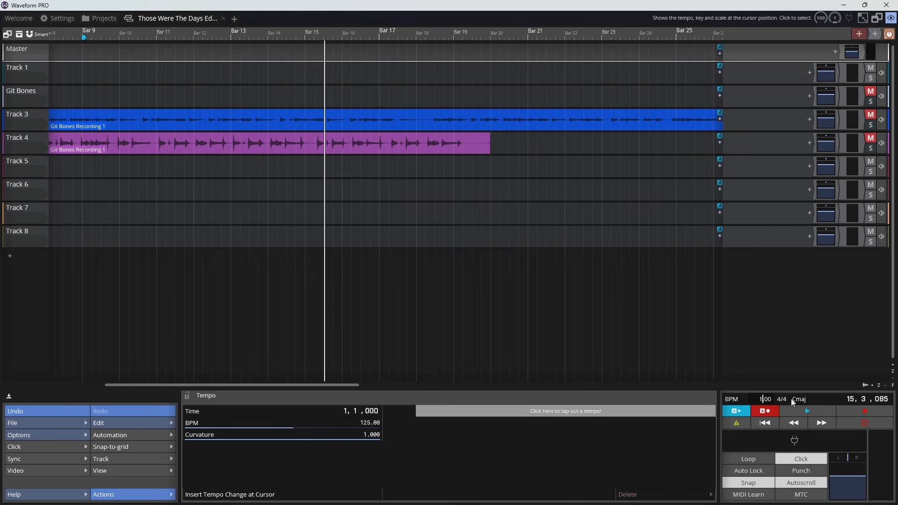
key("Return")
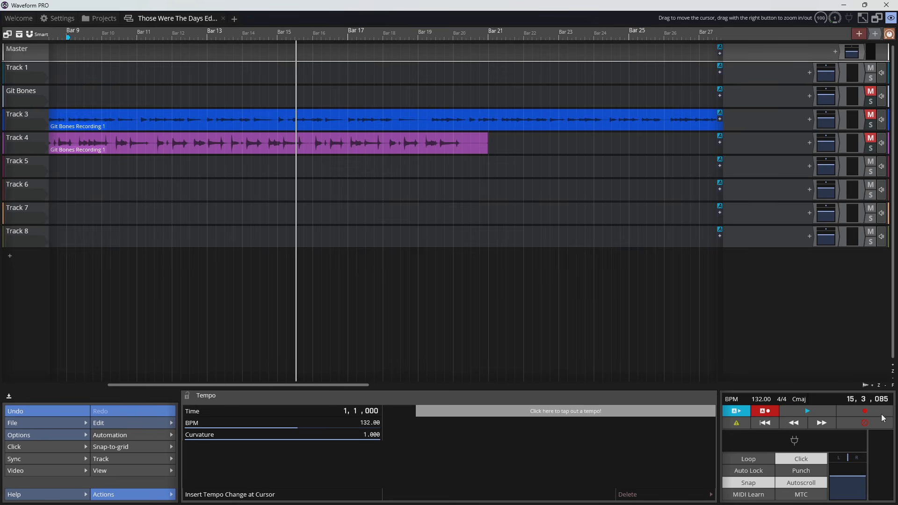
- Review the key and scale options available for the edit
left_click(804, 400)
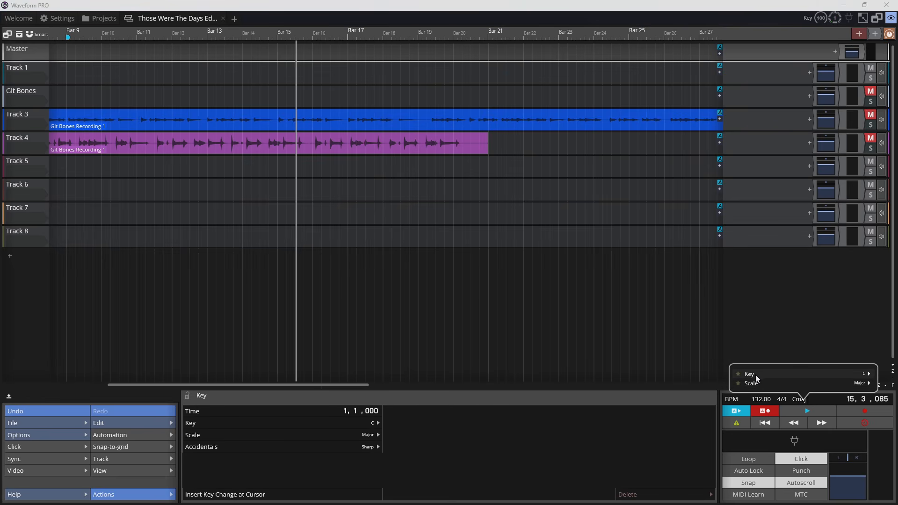
left_click(869, 375)
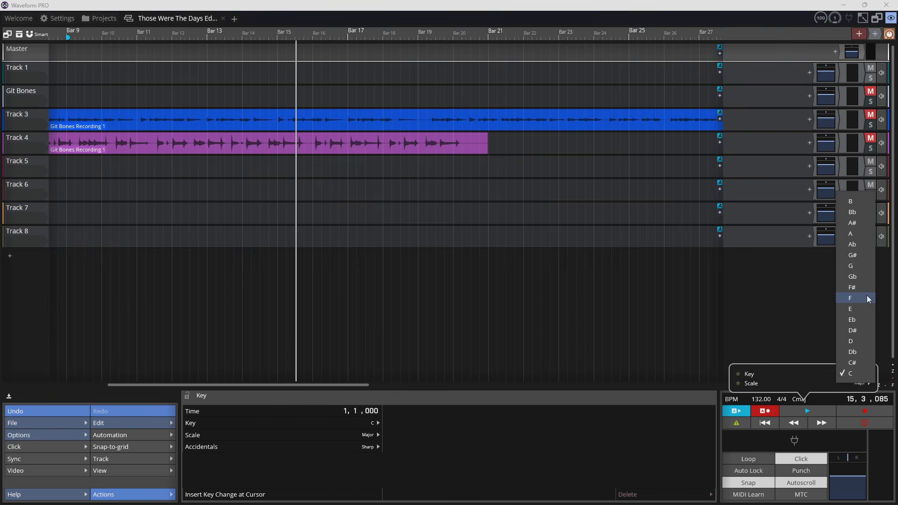
mouse_move(788, 383)
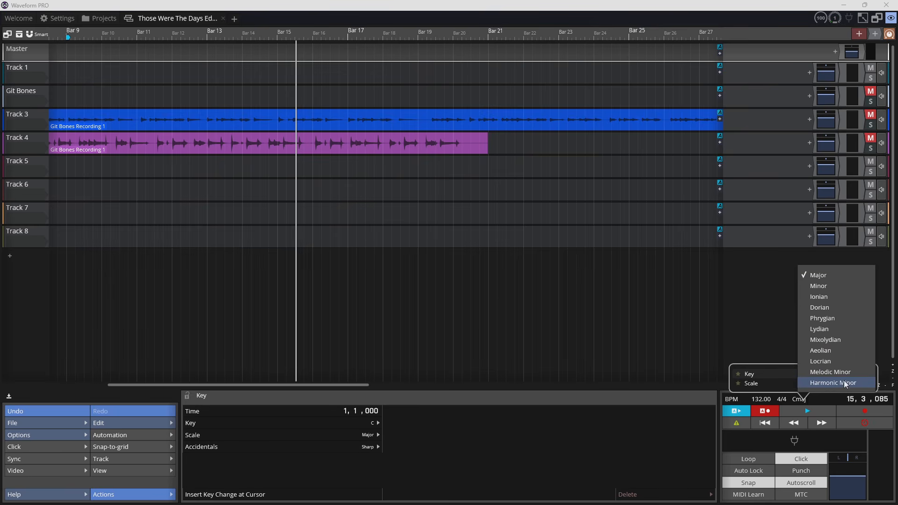
left_click(772, 385)
left_click(773, 385)
left_click(773, 398)
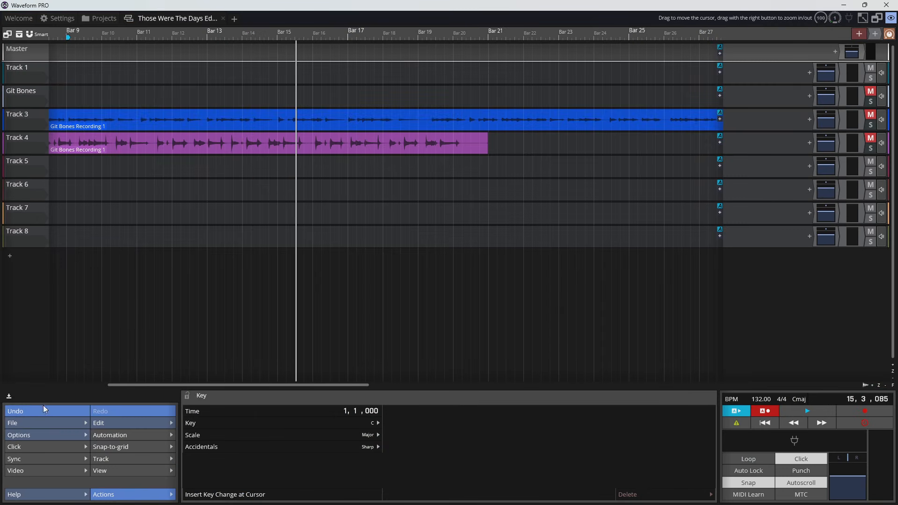
- Save the edit as a new version named Those Were The Days mix1
left_click(51, 420)
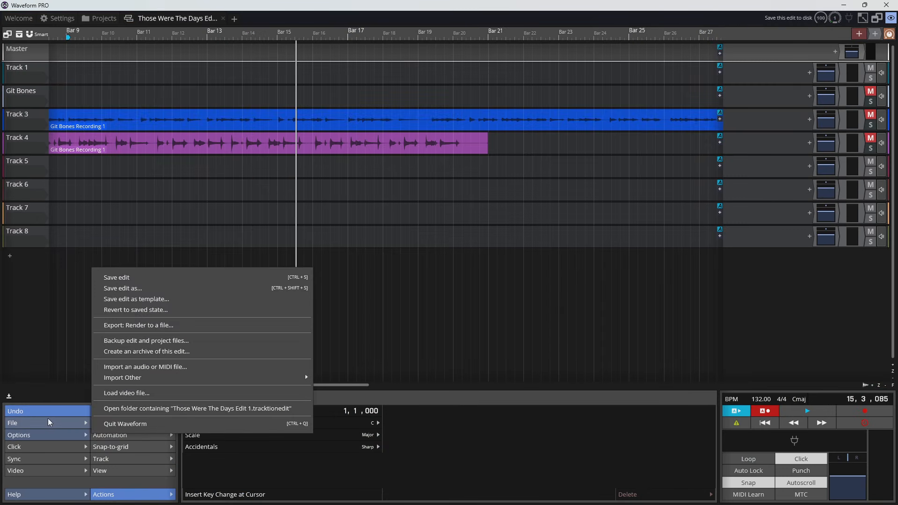
left_click(145, 291)
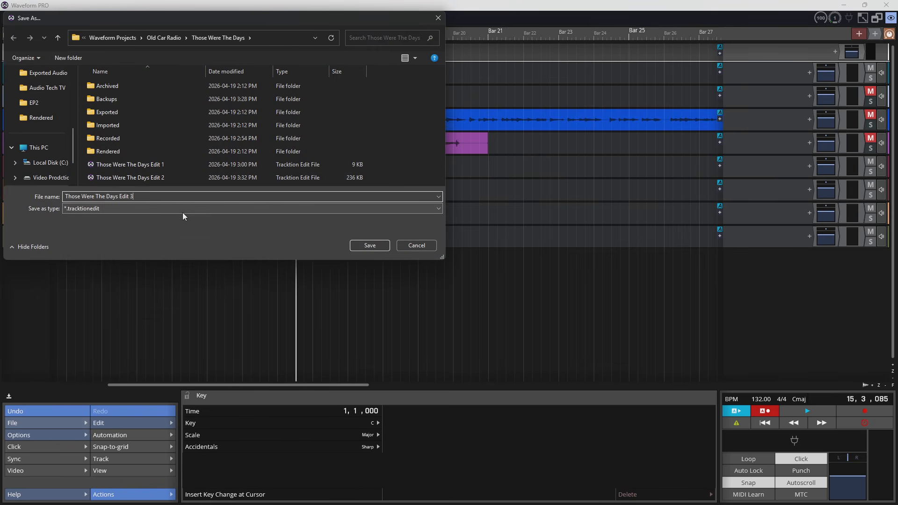
key("BackSpace")
key("BackSpace")
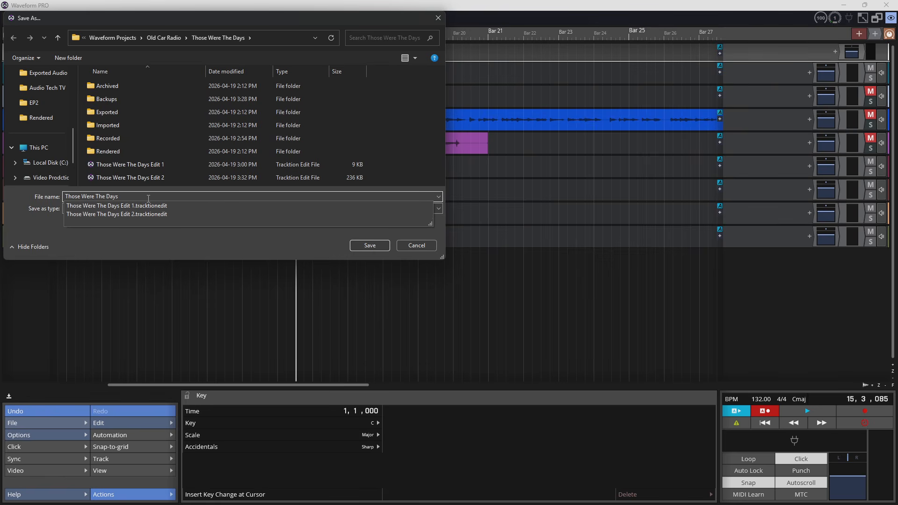
type("mix1")
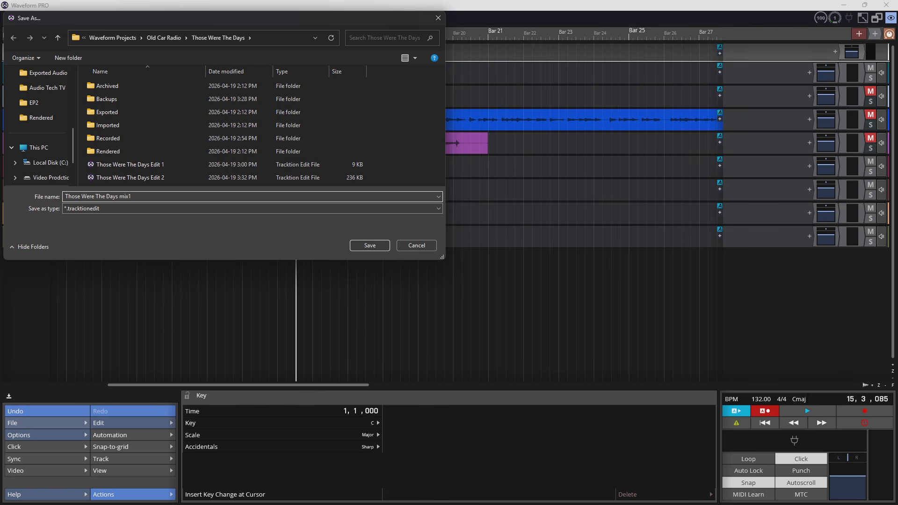
left_click(370, 245)
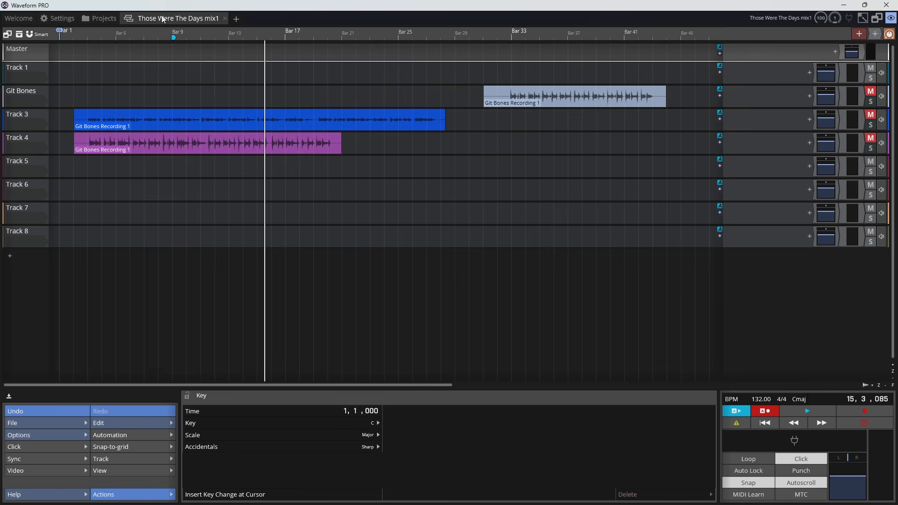
- Delete the audio clips on Track 4, Track 3 and the Git Bones track
left_click(178, 143)
key("Delete")
left_click(191, 116)
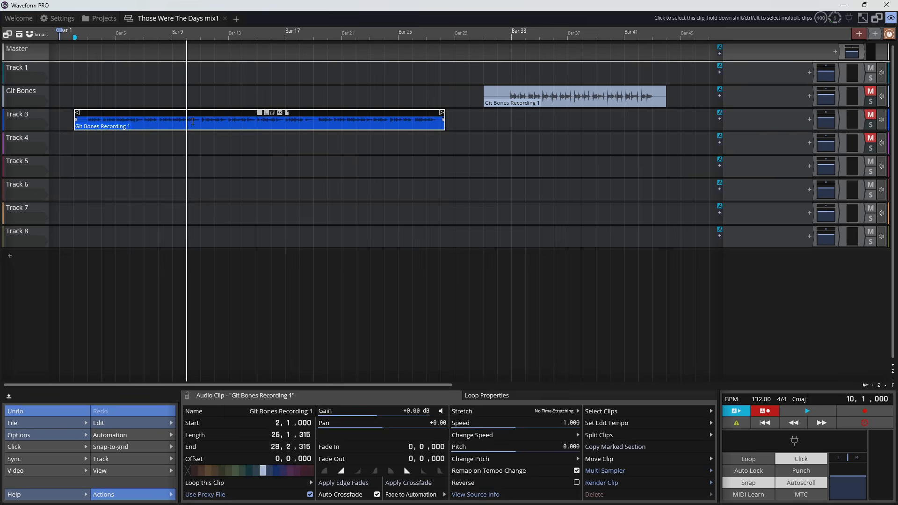
key("Delete")
left_click(531, 89)
key("Delete")
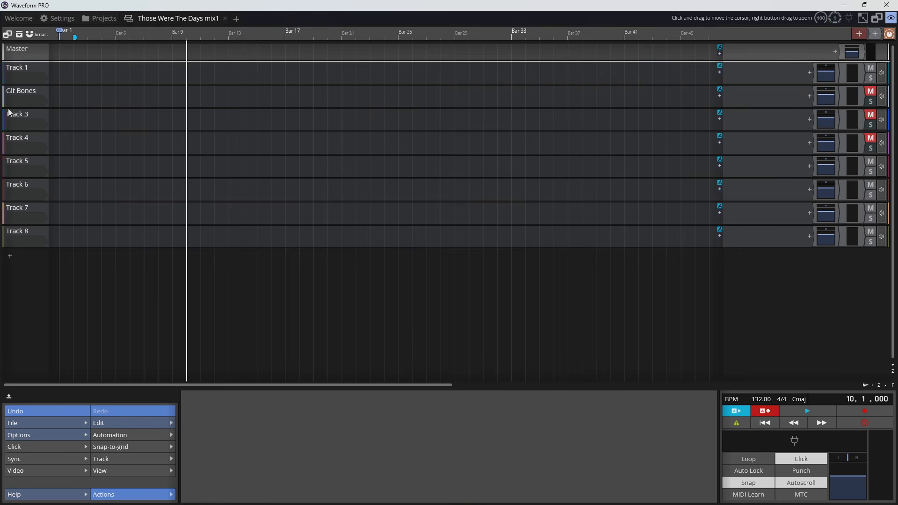
- Clear the custom name of the Git Bones track so it falls back to its default track name
left_click(23, 93)
right_click(23, 92)
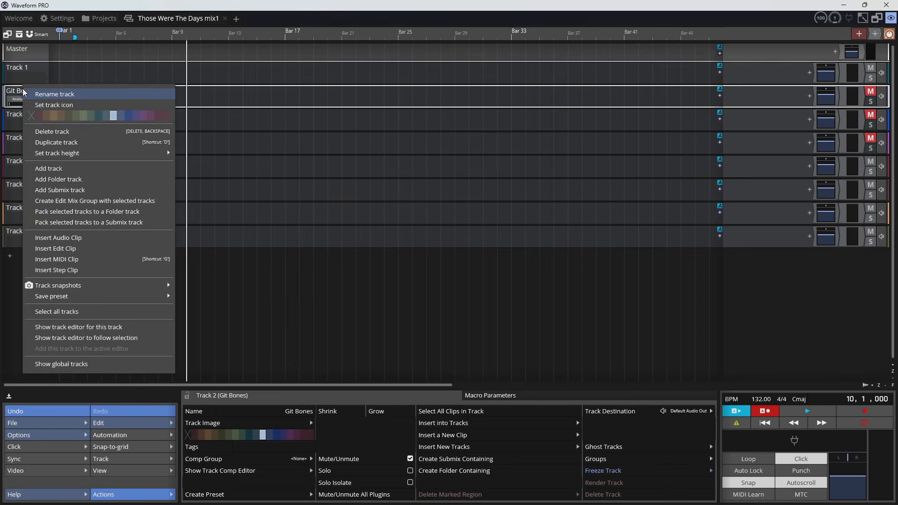
left_click(54, 94)
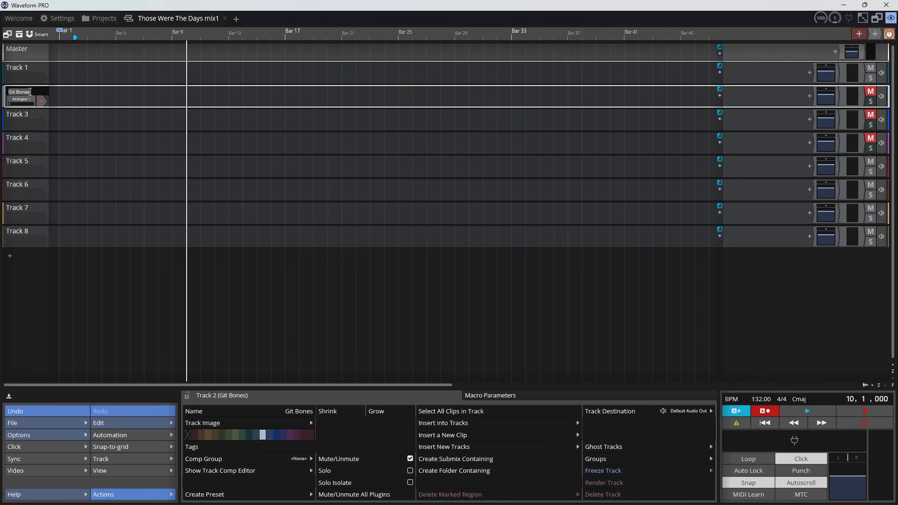
key("BackSpace")
key("Return")
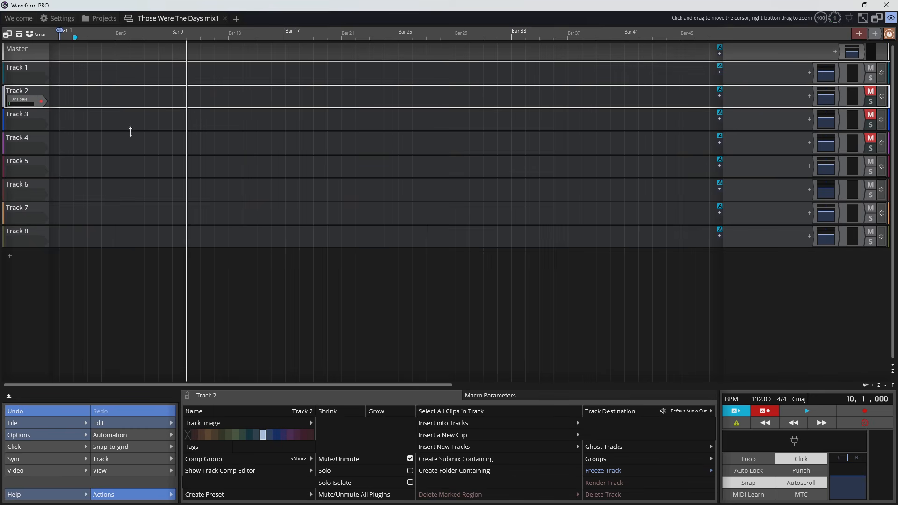
- Unmute Track 2, Track 3 and Track 4
left_click(871, 92)
left_click(870, 117)
left_click(871, 138)
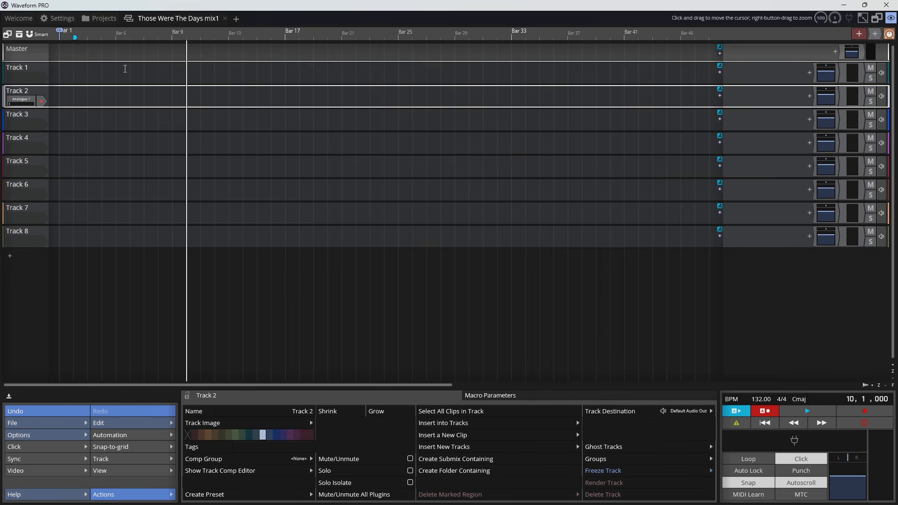
- In the project's list of edits, rename Those Were The Days Edit 1 as Those Were The Days bones
left_click(100, 21)
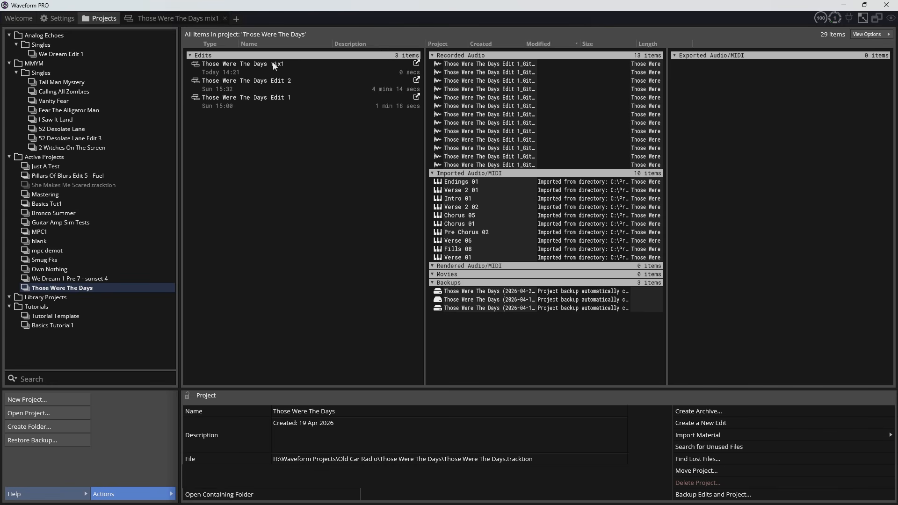
left_click(204, 103)
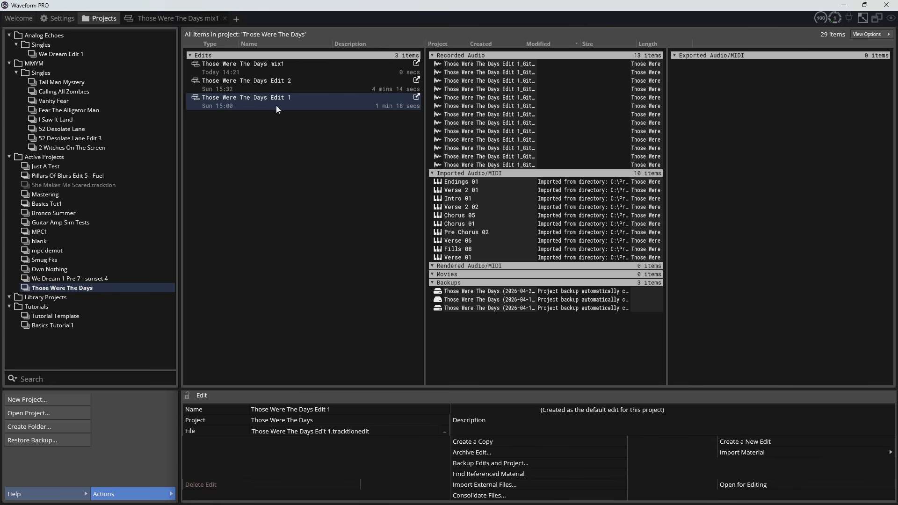
left_click(329, 410)
left_click_drag(334, 410, 314, 411)
type("bones")
key("Return")
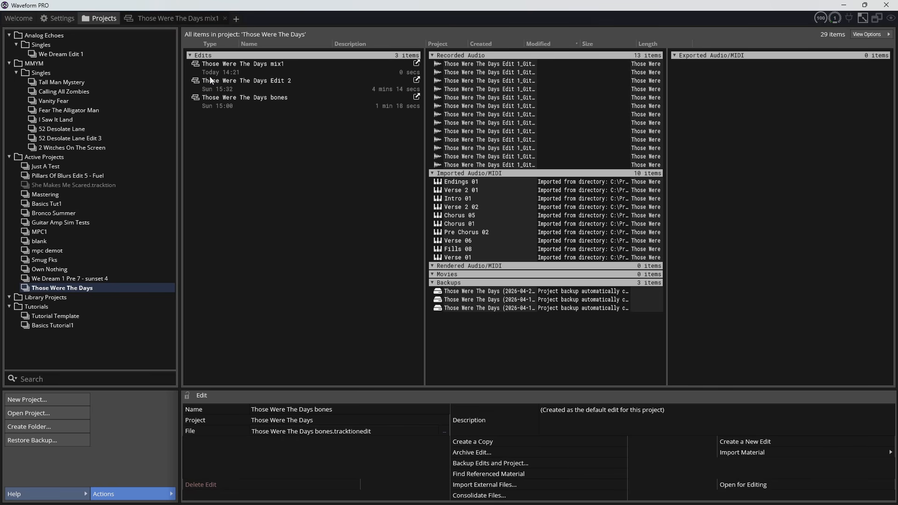
- Return to the Those Were The Days mix1 edit and rename Track 1 as Drums
left_click(170, 19)
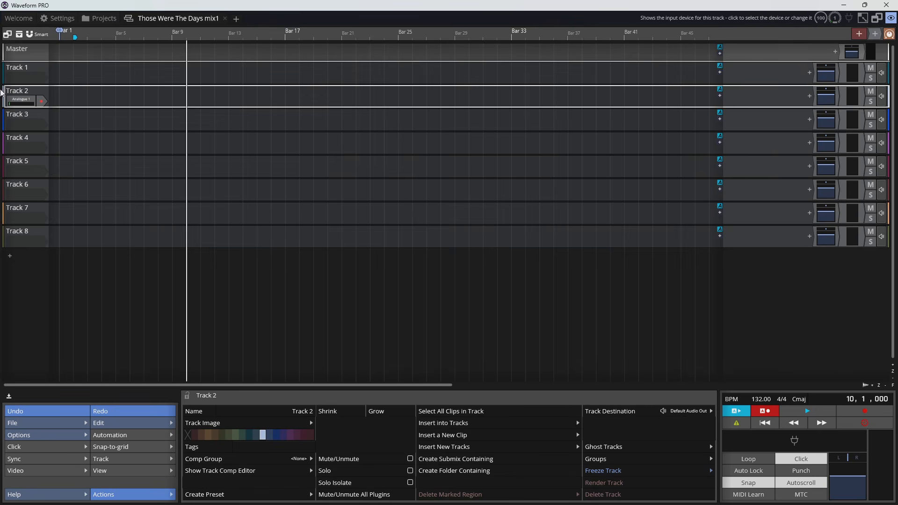
left_click(16, 71)
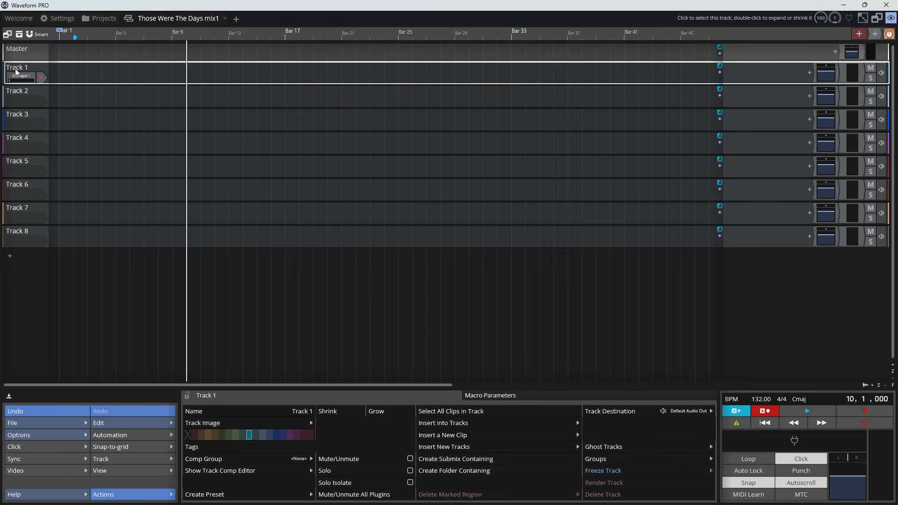
right_click(16, 71)
left_click(16, 71)
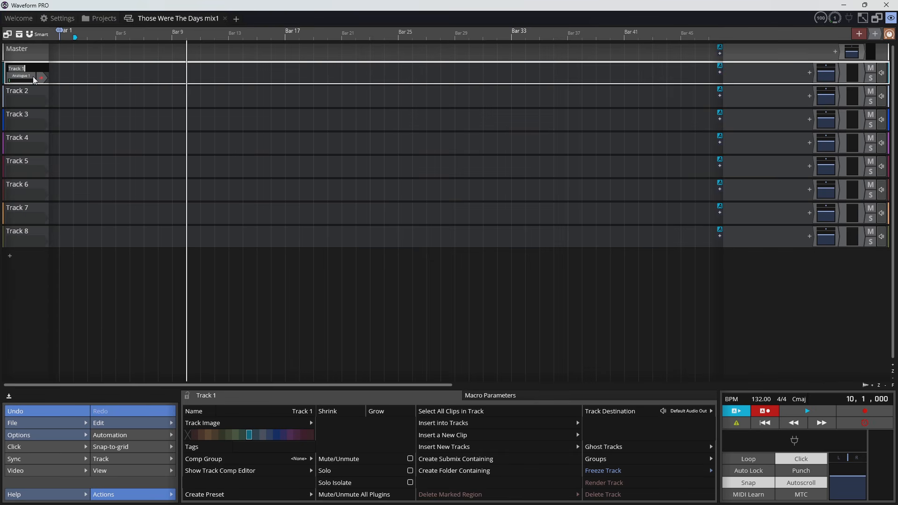
type("Dre")
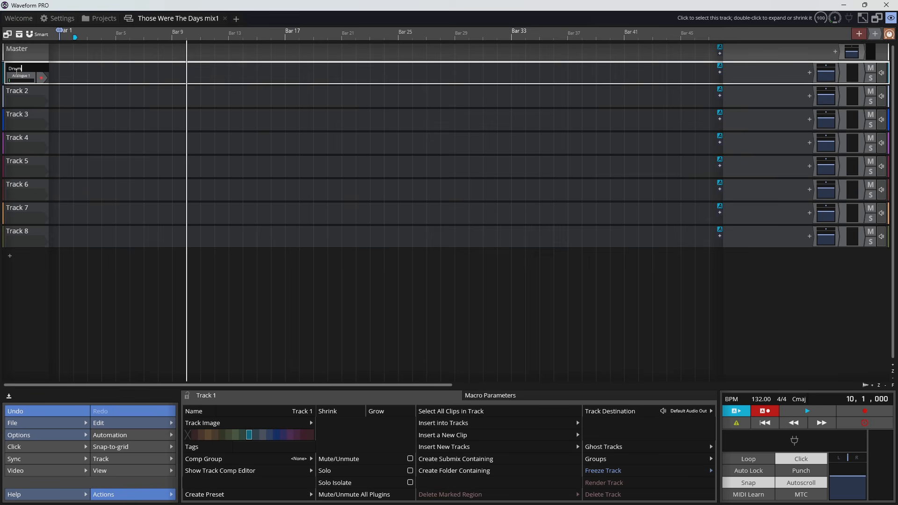
key("Return")
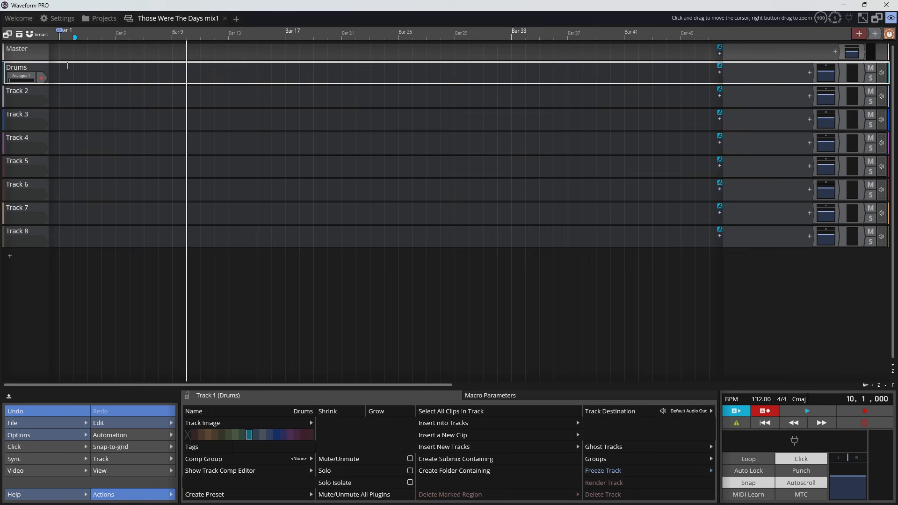
- Rename Track 2 as Bass
left_click(17, 96)
right_click(19, 92)
left_click(32, 94)
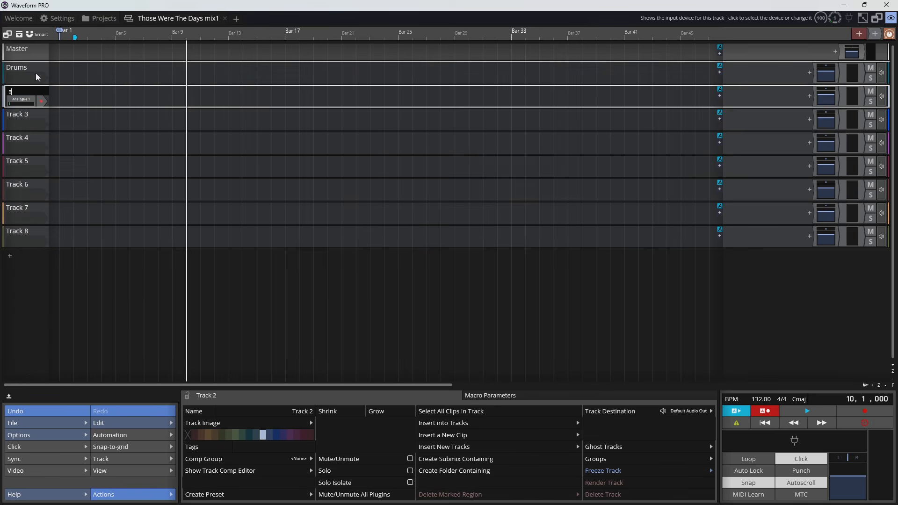
type("Bass")
key("Return")
- Rename Track 3 as Guitar1
left_click(24, 112)
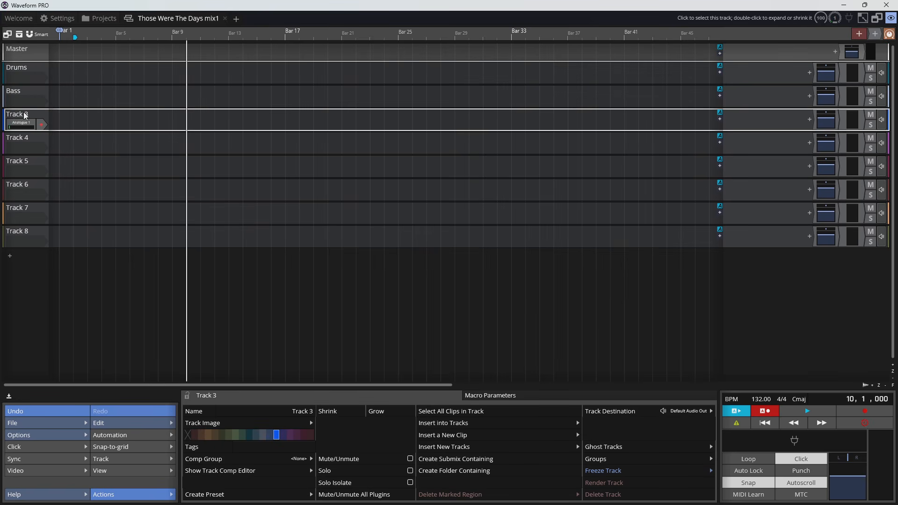
right_click(24, 111)
left_click(42, 116)
type("Guitar1")
key("Return")
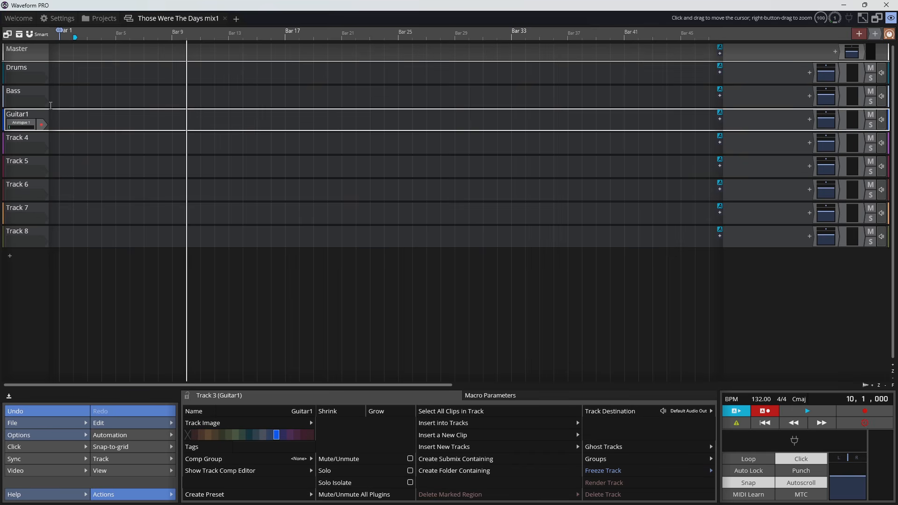
- Rename Tracks 4, 5 and 6 as Guitar2, Guitar3 and Guitar4
left_click(43, 123)
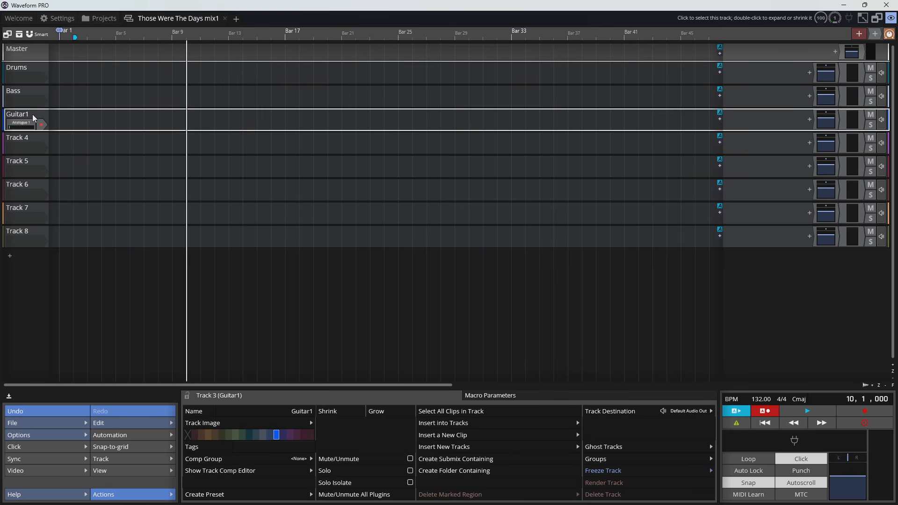
left_click(25, 143)
right_click(26, 143)
left_click(33, 146)
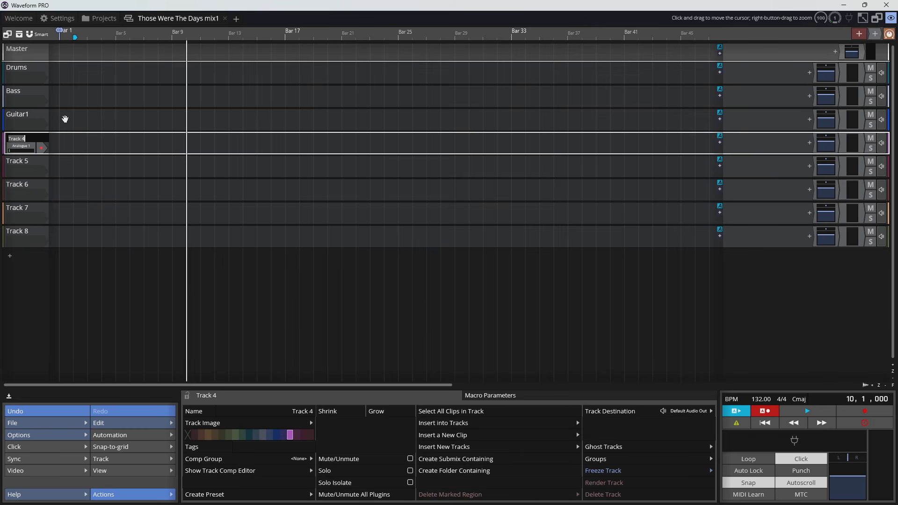
type("Guitar2")
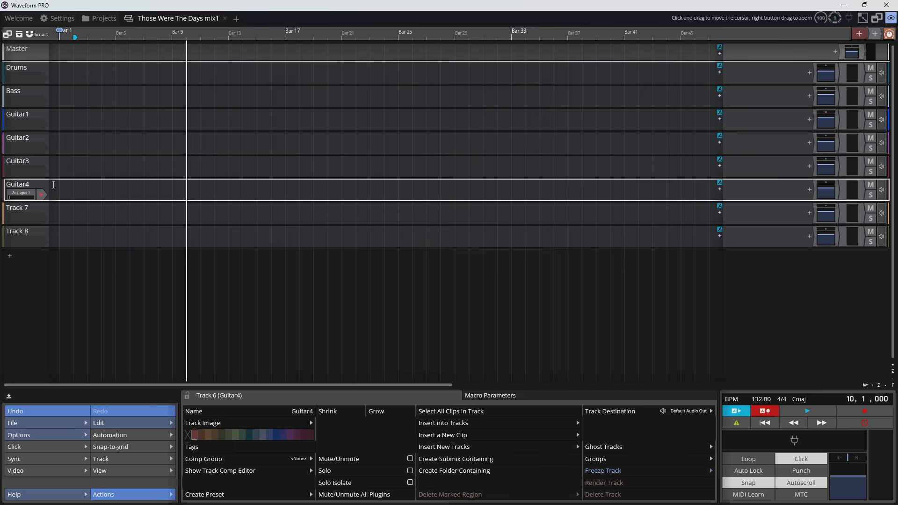
- Rename Track 7 as Lead git
left_click(26, 208)
right_click(26, 208)
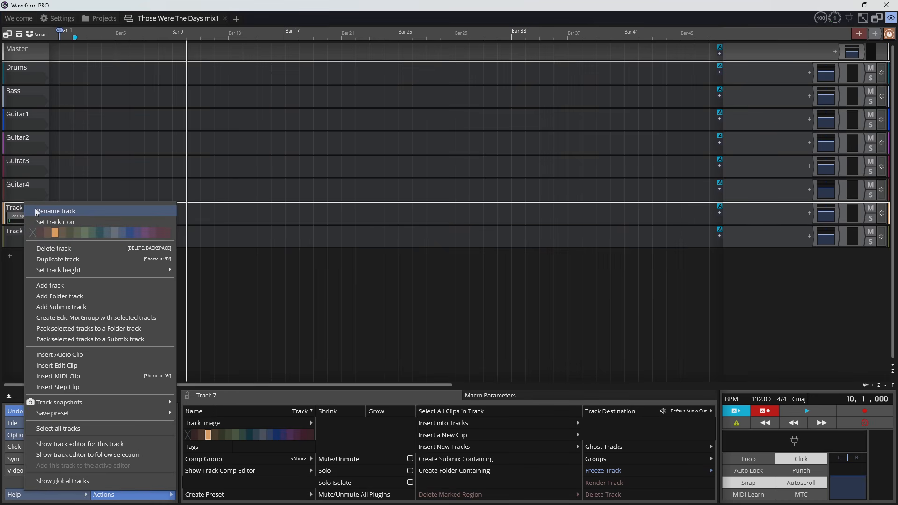
left_click(34, 209)
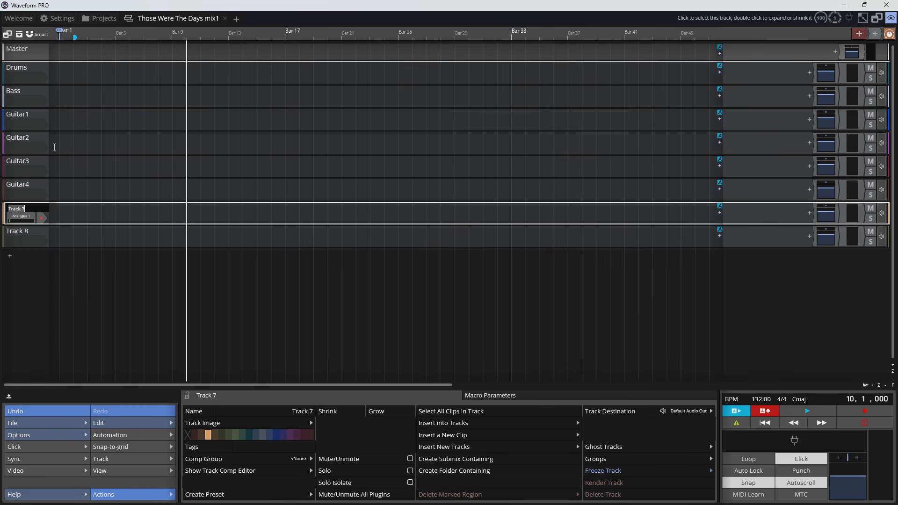
type("Lead git")
key("Return")
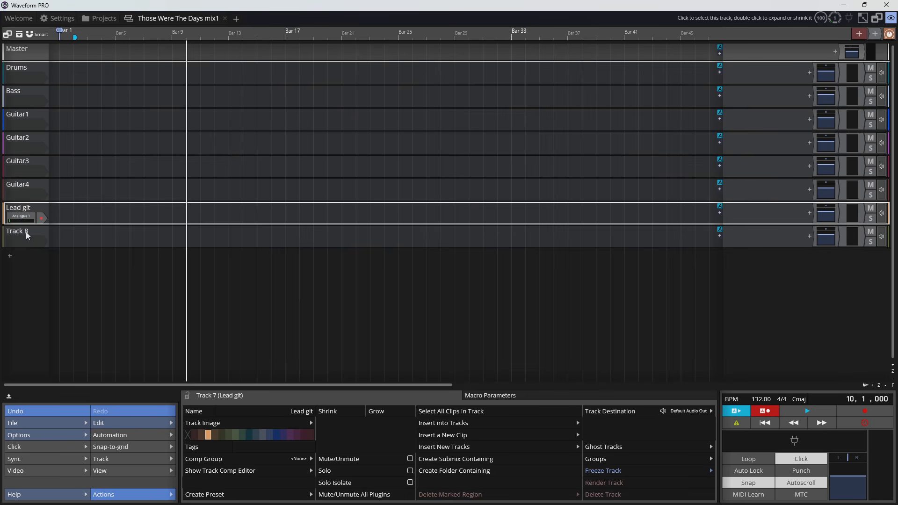
- Rename Track 8 as Lead vox
left_click(26, 231)
right_click(25, 232)
left_click(56, 222)
type("Lead vox")
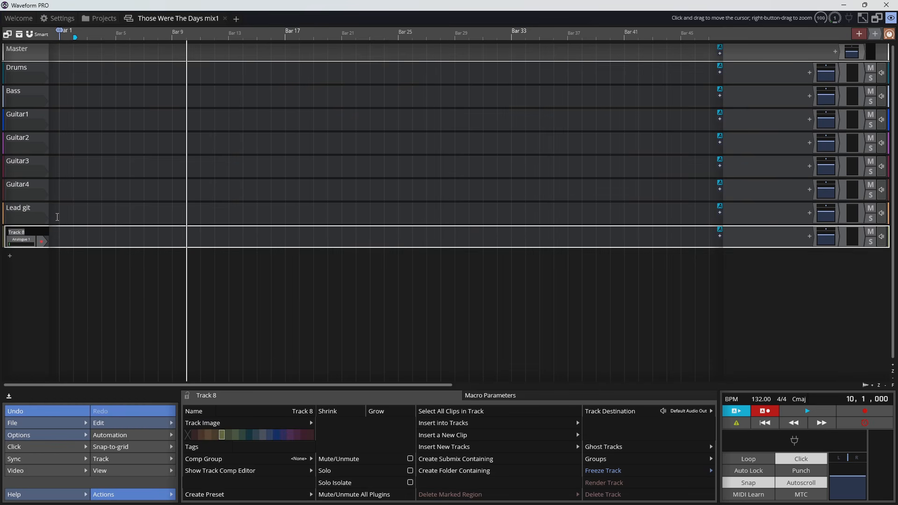
key("Return")
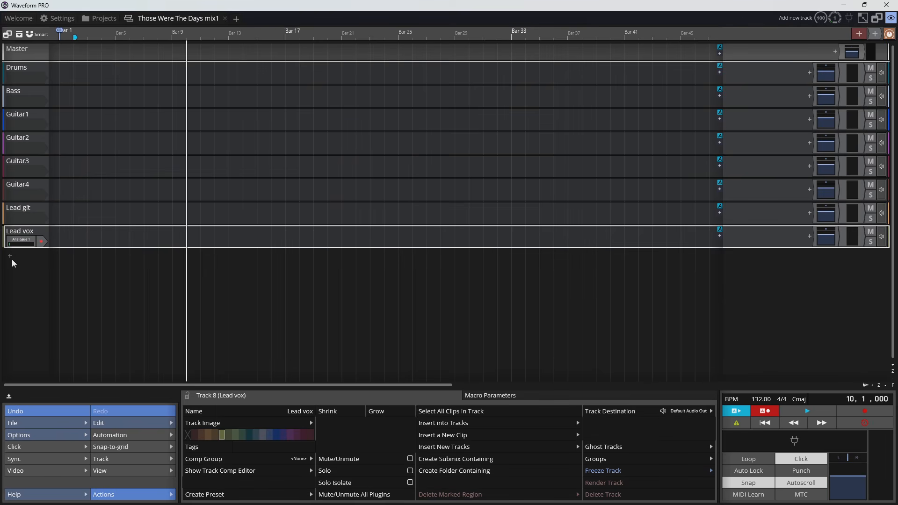
- Add eight new tracks at once below the Lead vox track
left_click(10, 256)
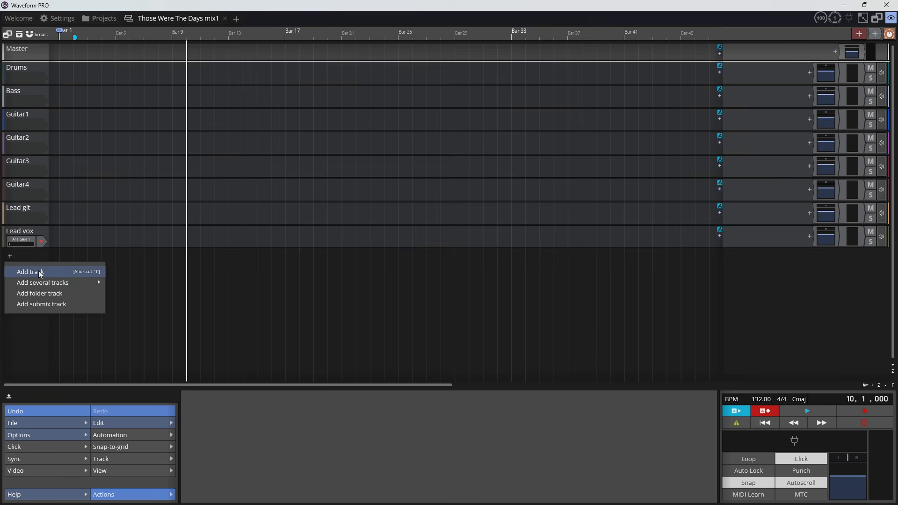
mouse_move(55, 287)
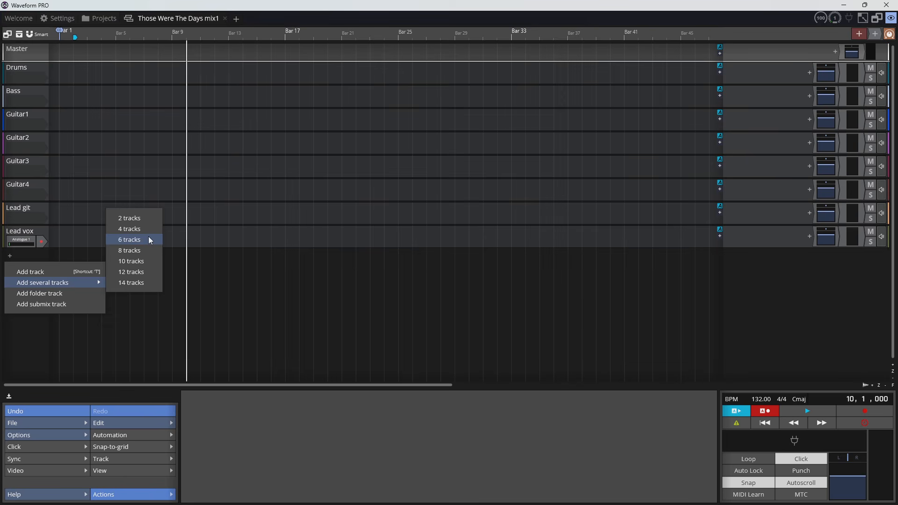
left_click(147, 251)
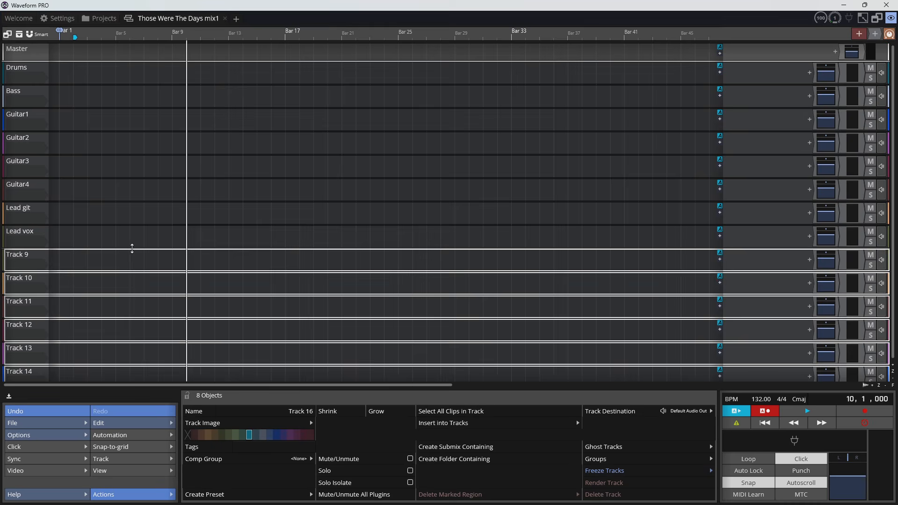
- Rename the eight new tracks in order as DBL vox1, Dbl vox2, BKV1, BKV2, BKV3, Tambo, Shaker and Synth
left_click(32, 255)
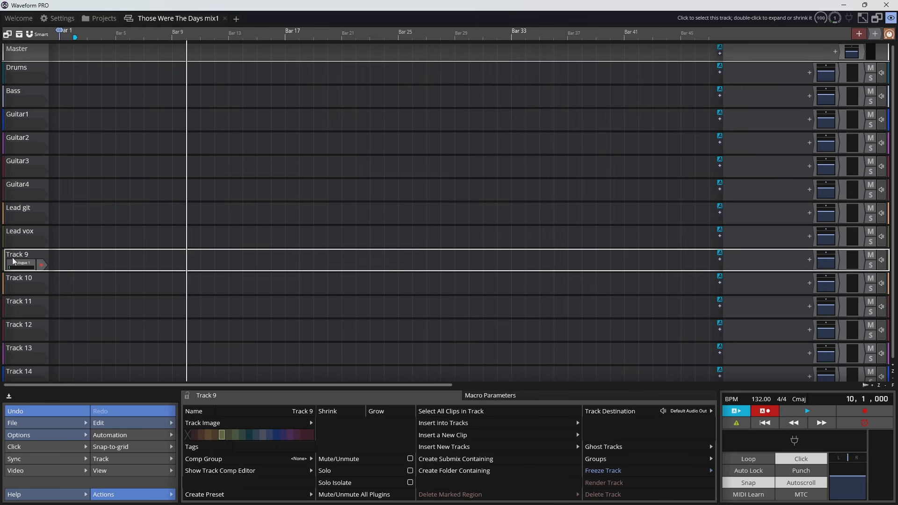
right_click(14, 261)
left_click(50, 18)
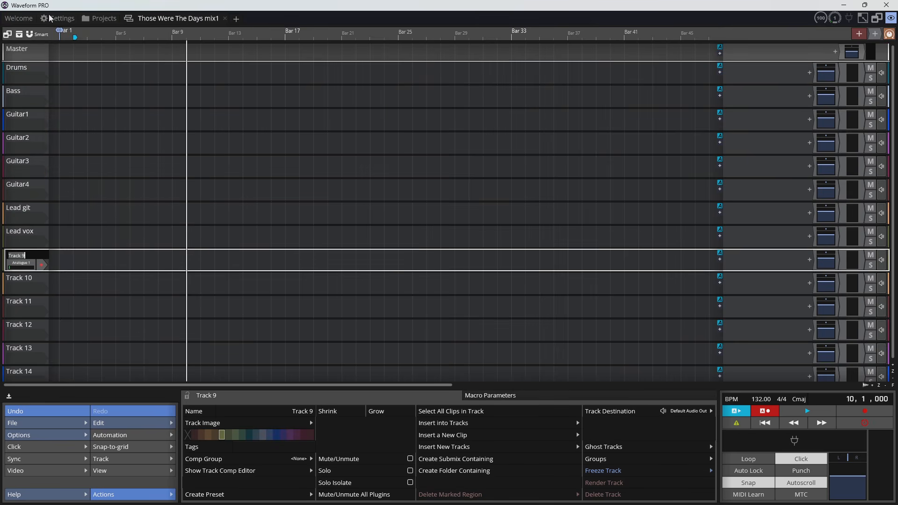
type("DBL vox1")
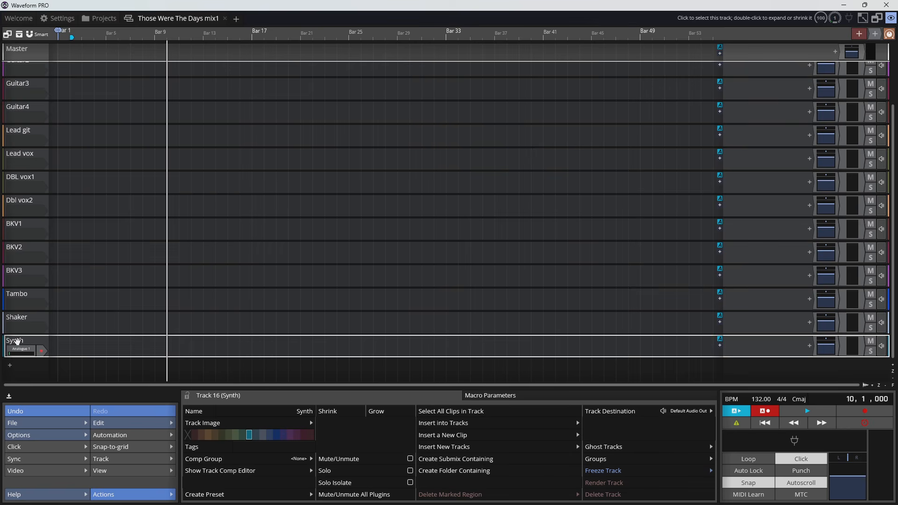
- Move the Synth track up between the Lead git and Lead vox tracks
left_click_drag(16, 341, 29, 149)
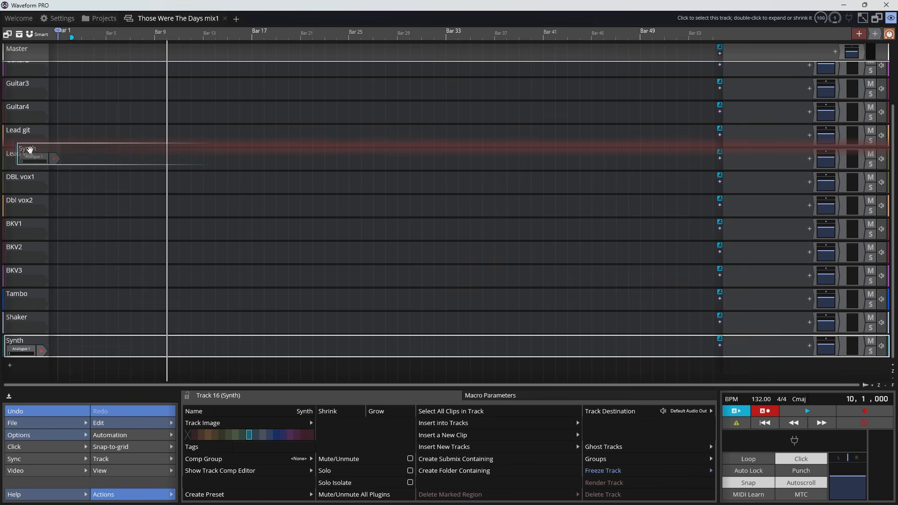
left_click_drag(30, 149, 30, 149)
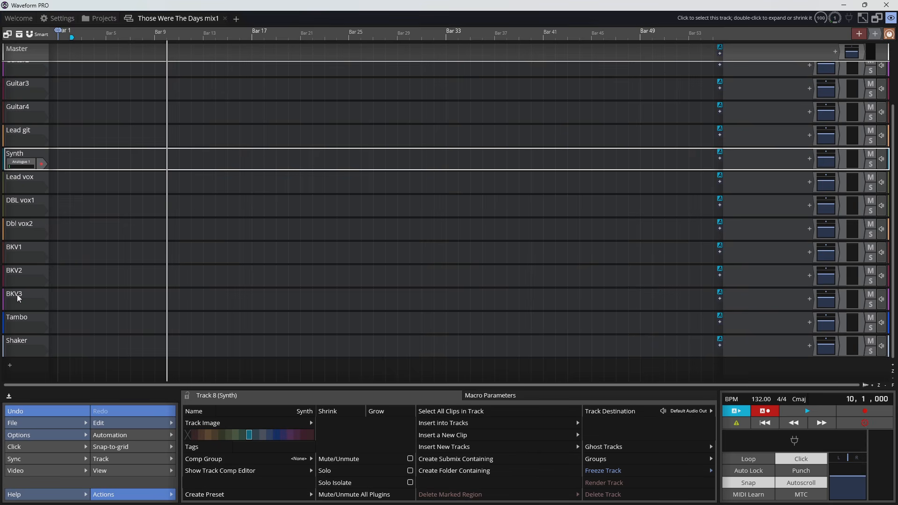
left_click(24, 318)
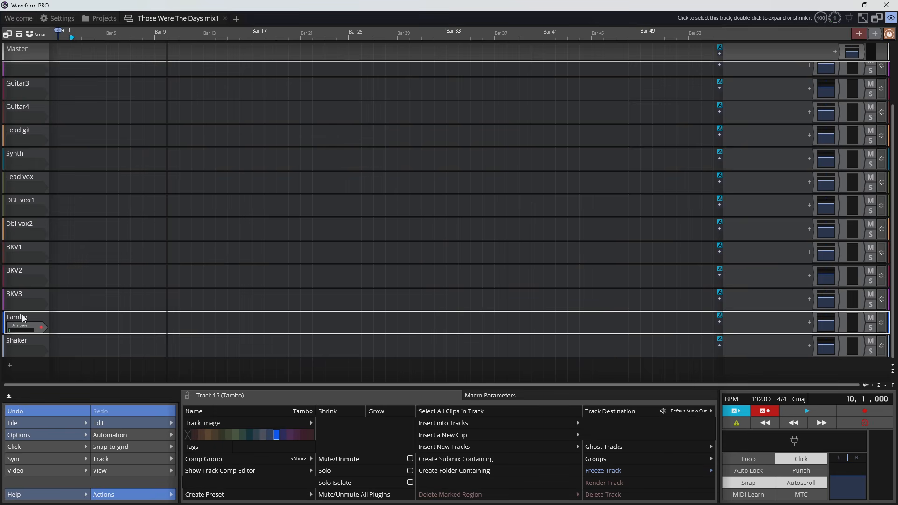
right_click(23, 318)
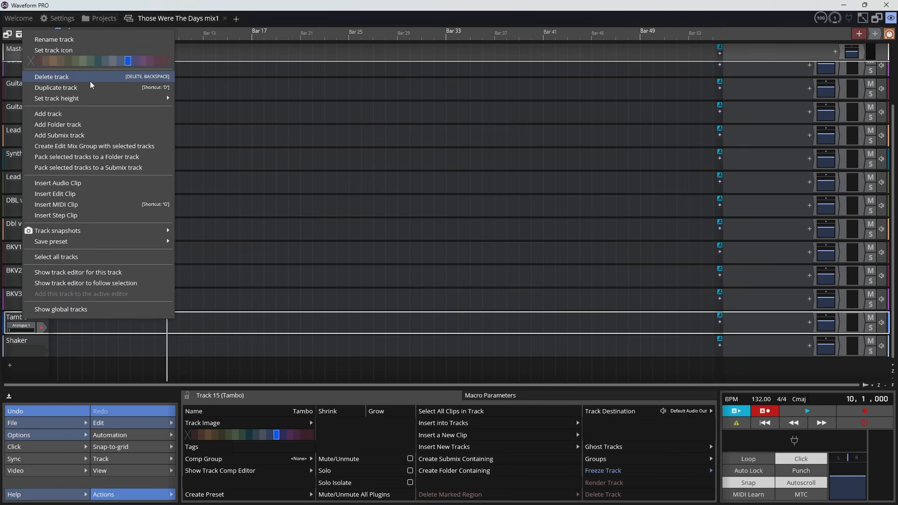
left_click(26, 361)
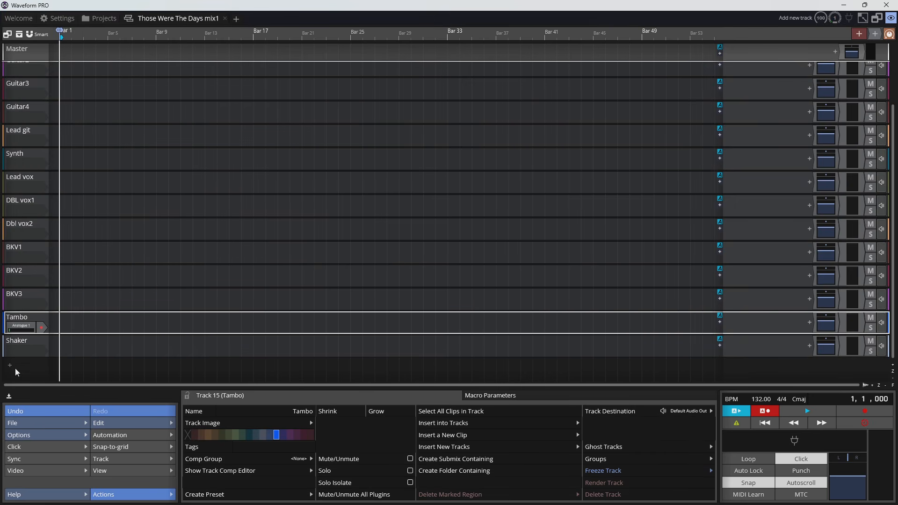
left_click(15, 368)
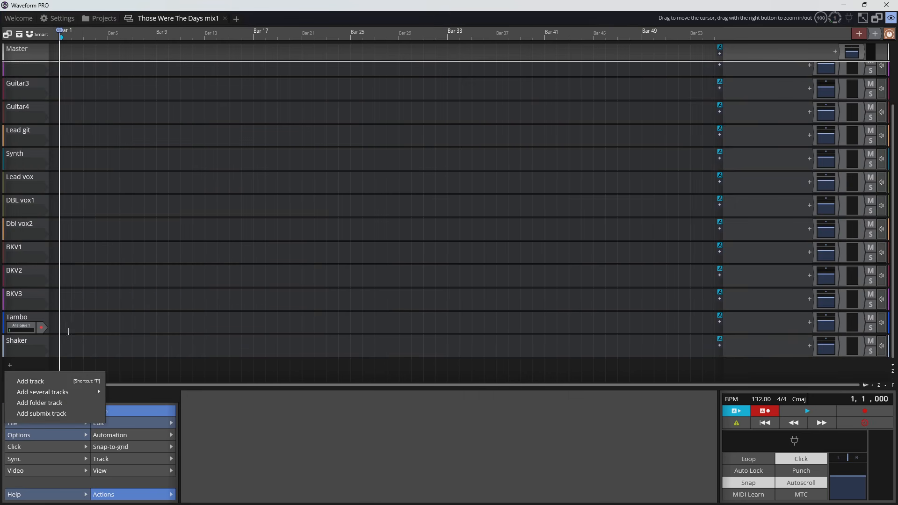
left_click(44, 365)
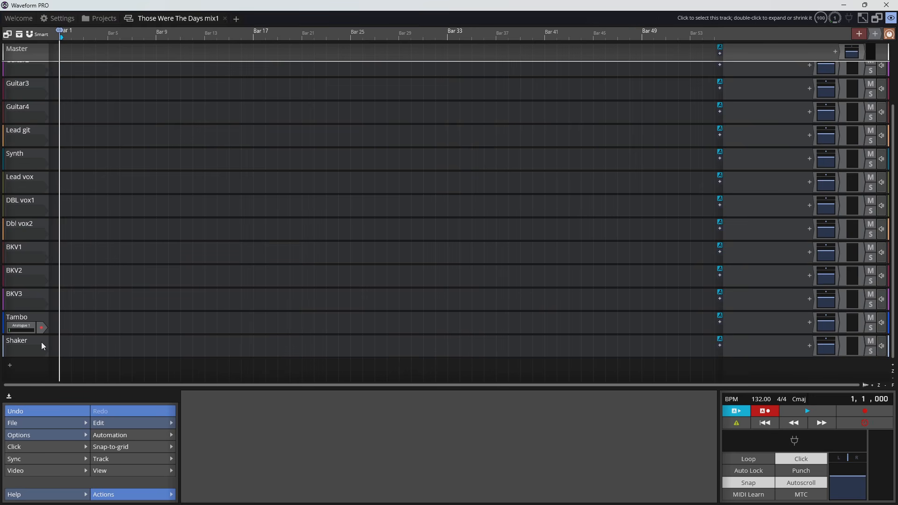